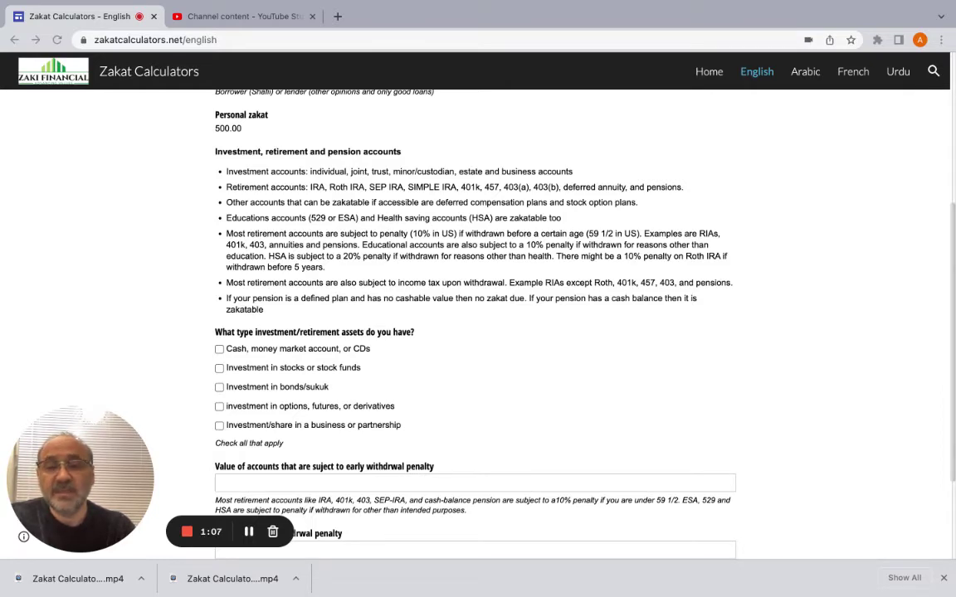
# Mark all five investment/retirement asset types as owned: cash, stocks, bonds/sukuk, options/futures/derivatives, and a business or partnership share
pyautogui.scroll(-1, 478, 323)
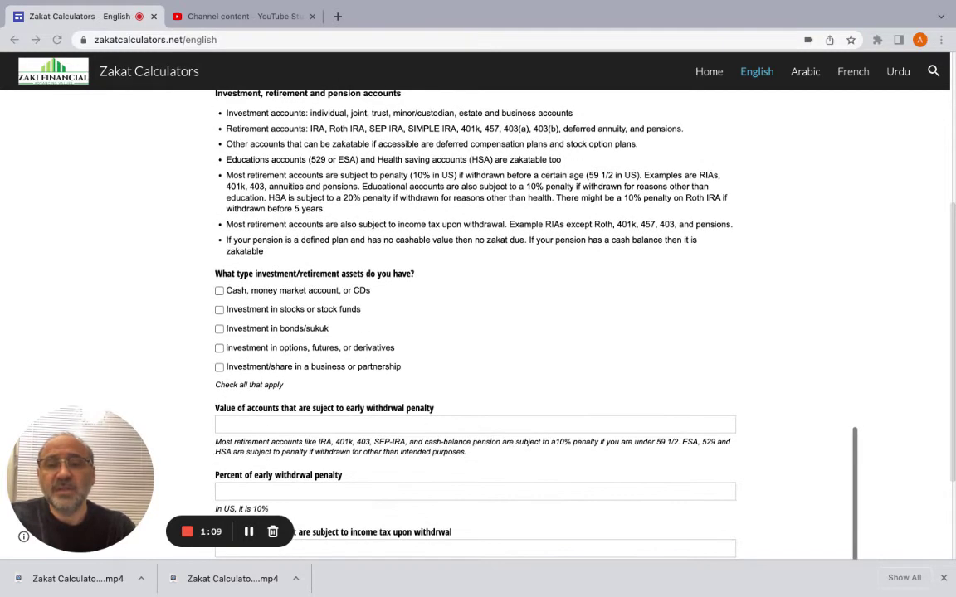
pyautogui.scroll(-1, 384, 320)
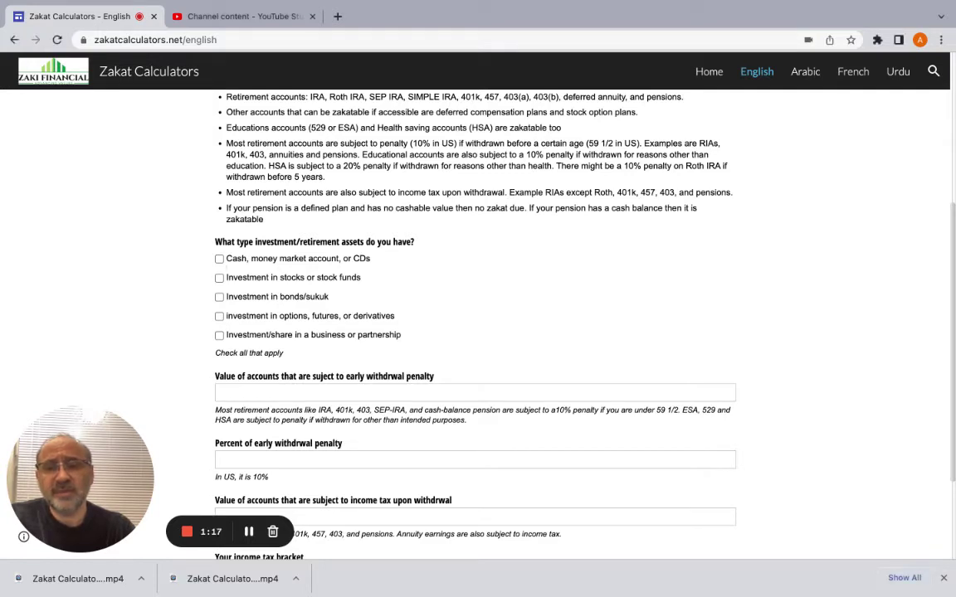
pyautogui.click(219, 258)
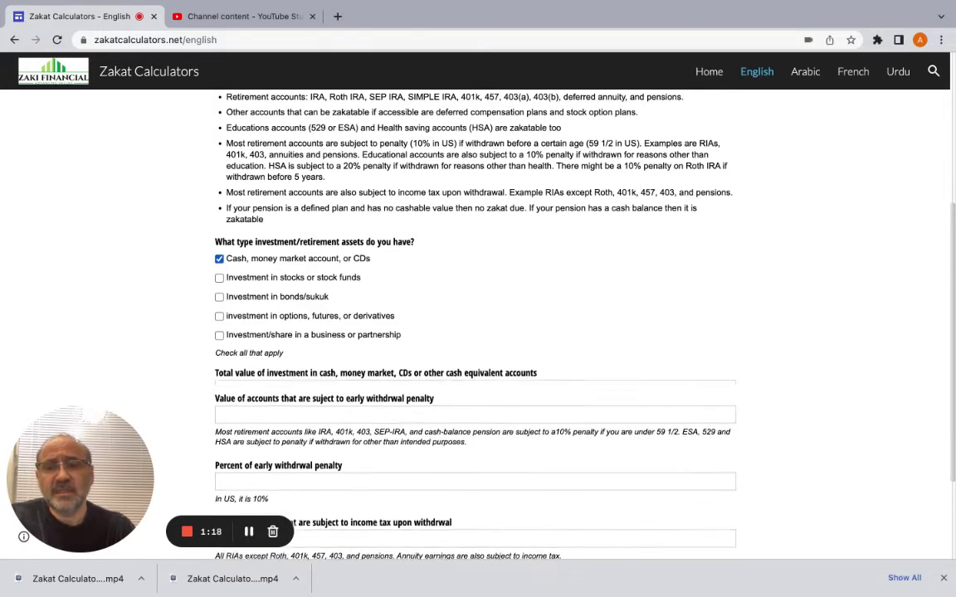
pyautogui.click(219, 279)
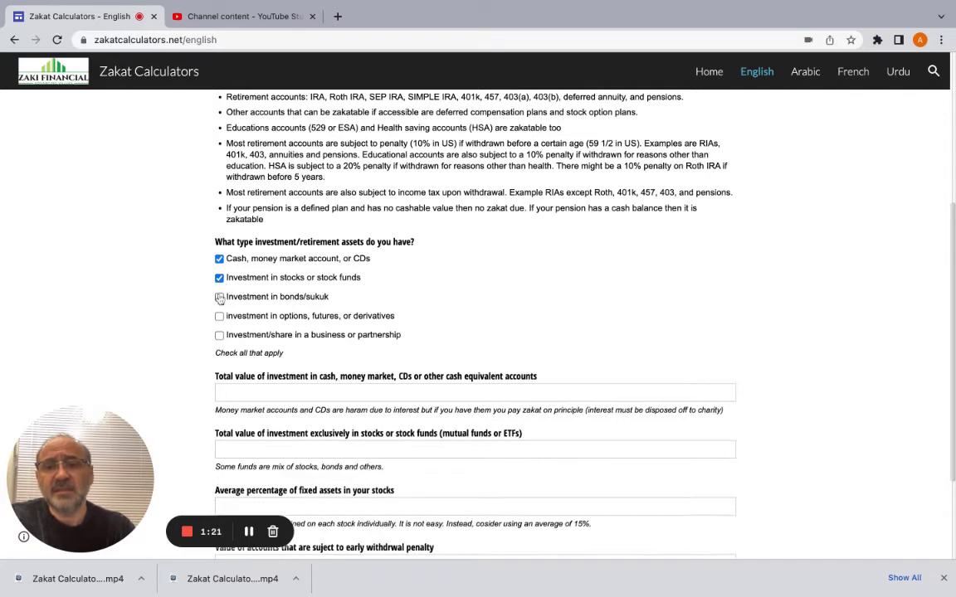
pyautogui.click(219, 299)
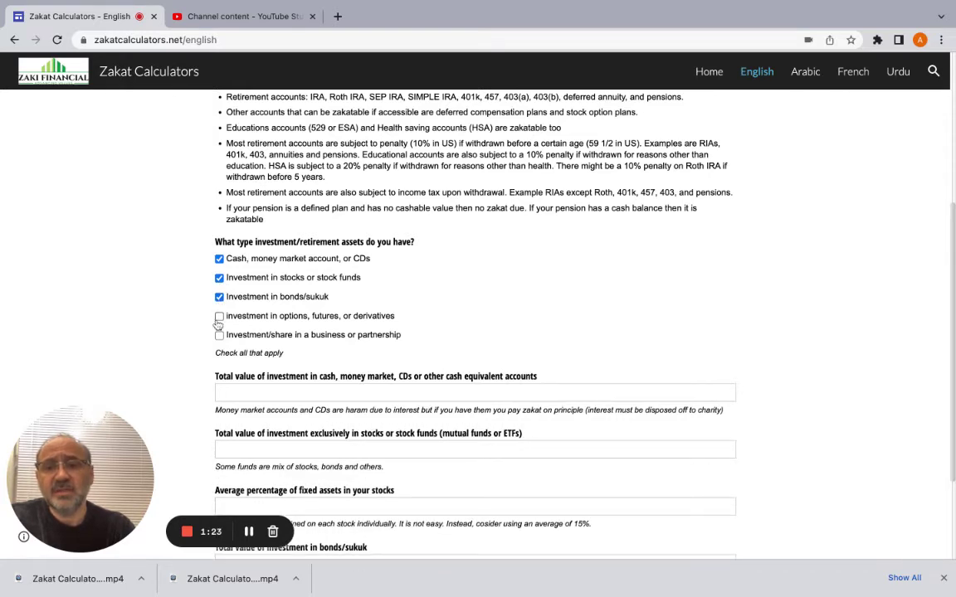
pyautogui.click(219, 318)
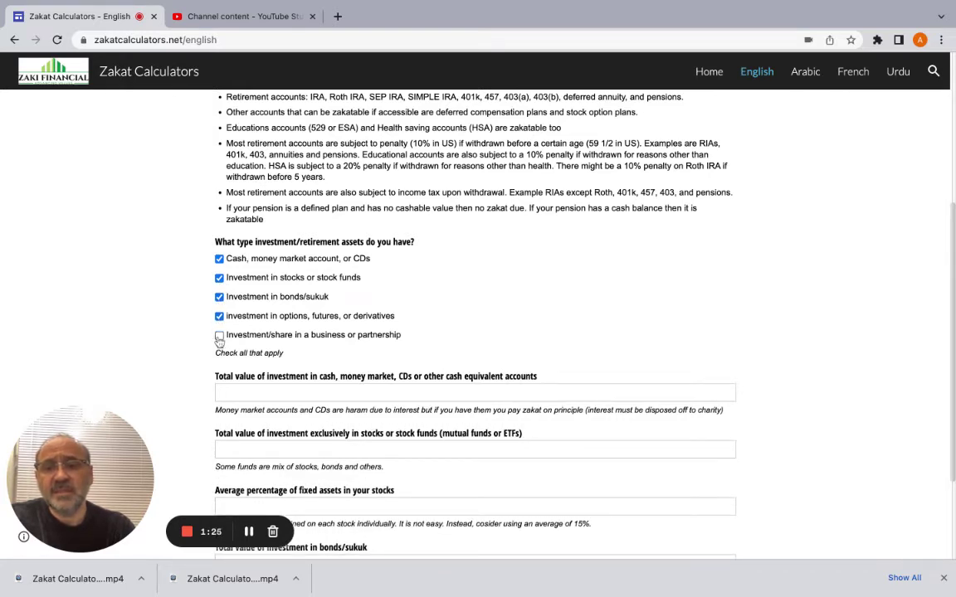
pyautogui.click(219, 336)
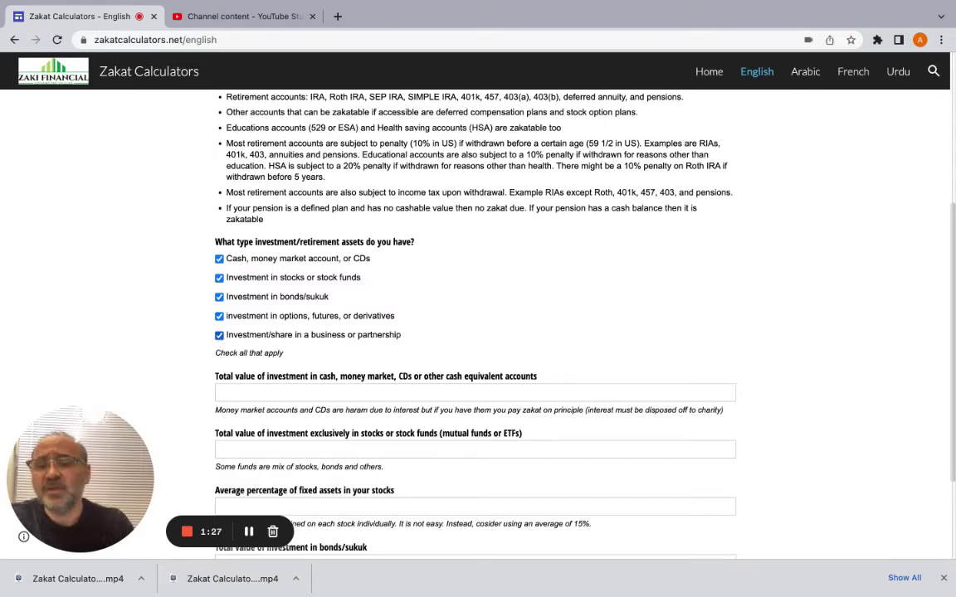
# Enter 1000 as the total value of investment in cash, money market, CDs or other cash equivalent accounts
pyautogui.scroll(-1, 343, 299)
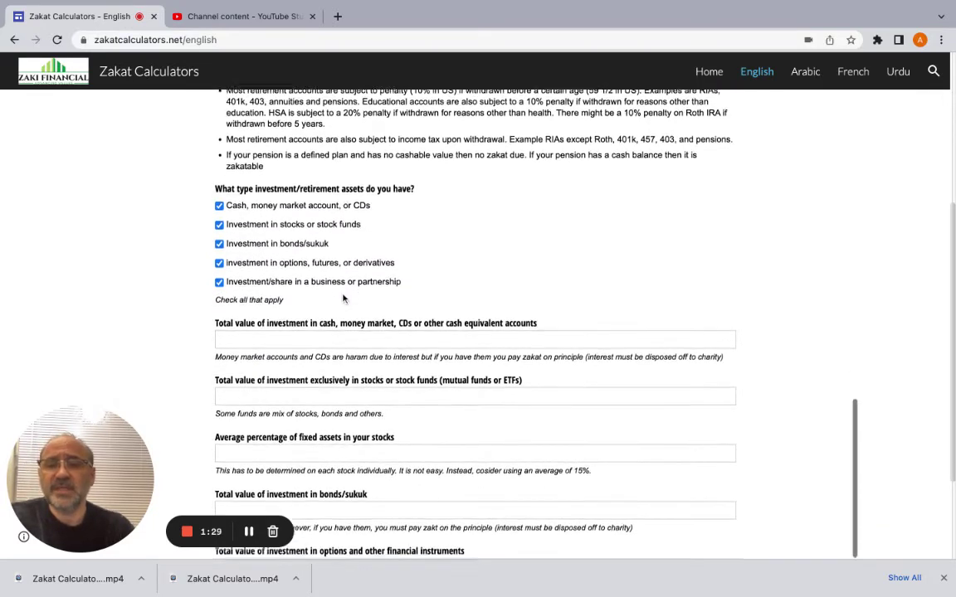
pyautogui.click(337, 311)
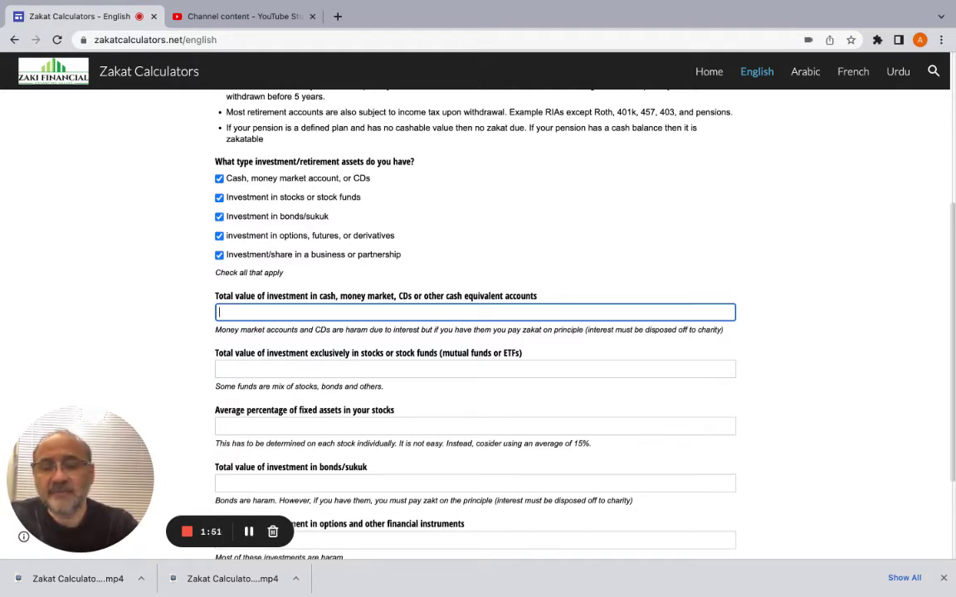
pyautogui.write('1000')
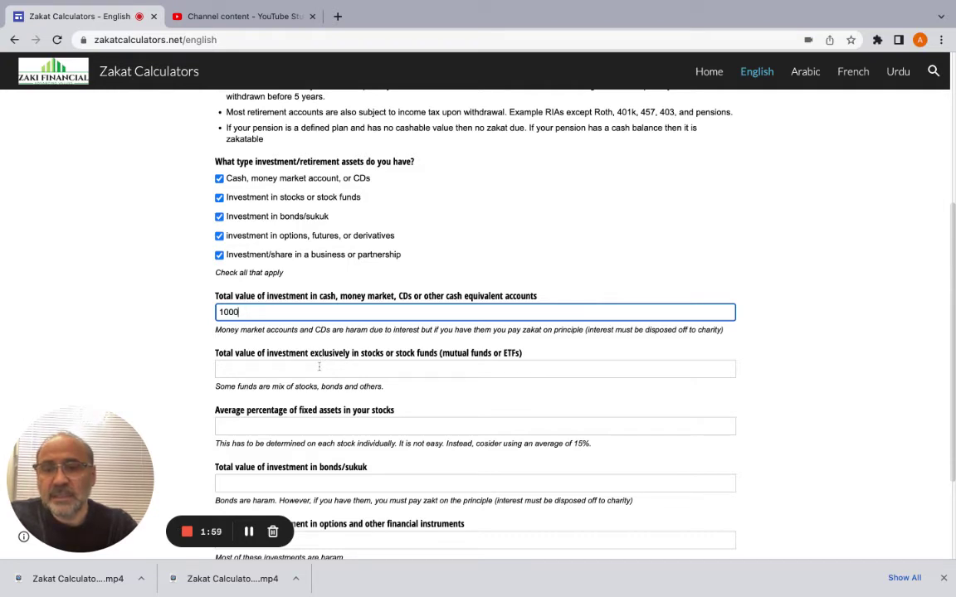
# Set the total value of investment exclusively in stocks or stock funds to 30000, with 15% average fixed assets
pyautogui.click(318, 366)
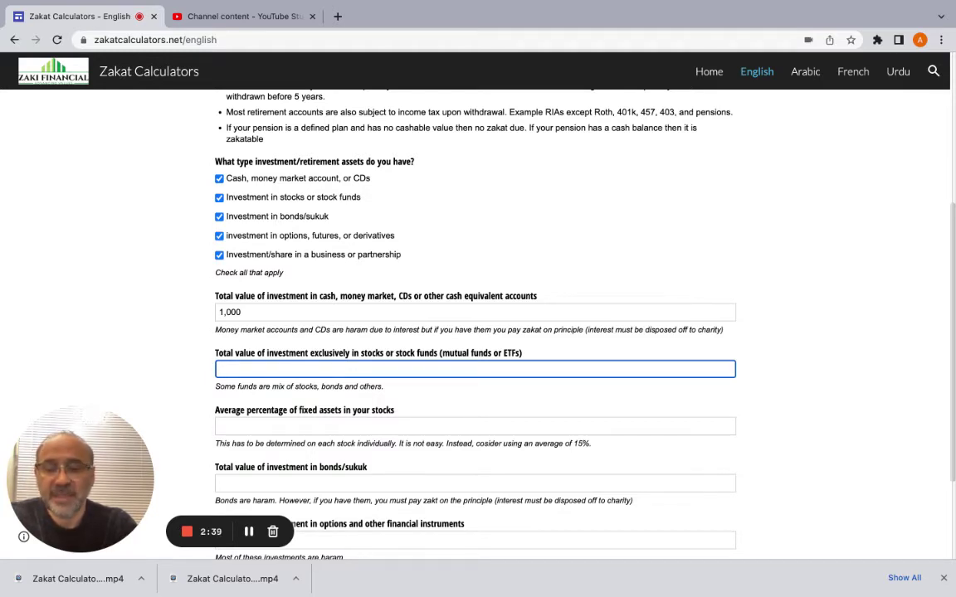
pyautogui.write('30000')
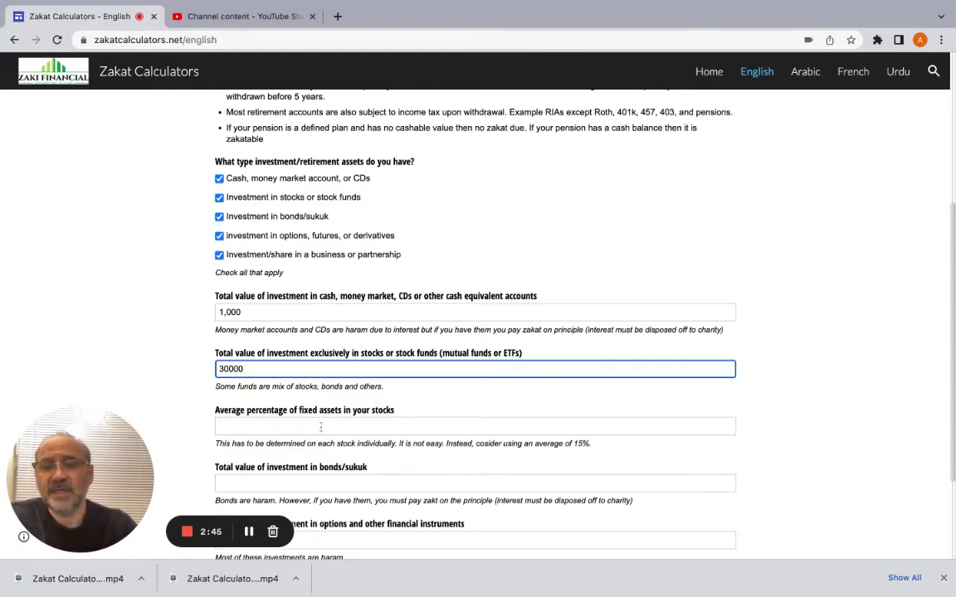
pyautogui.click(321, 426)
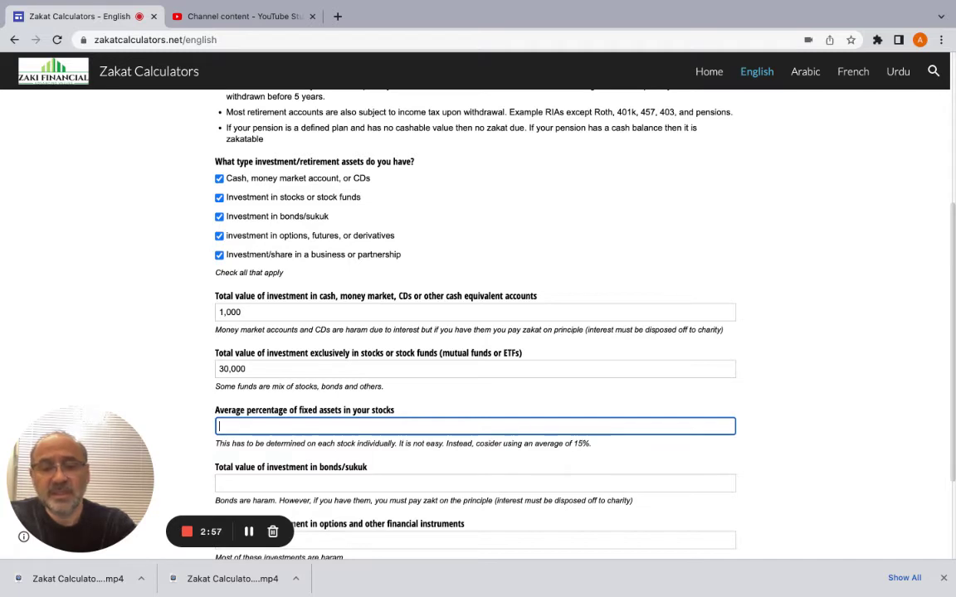
pyautogui.write('15')
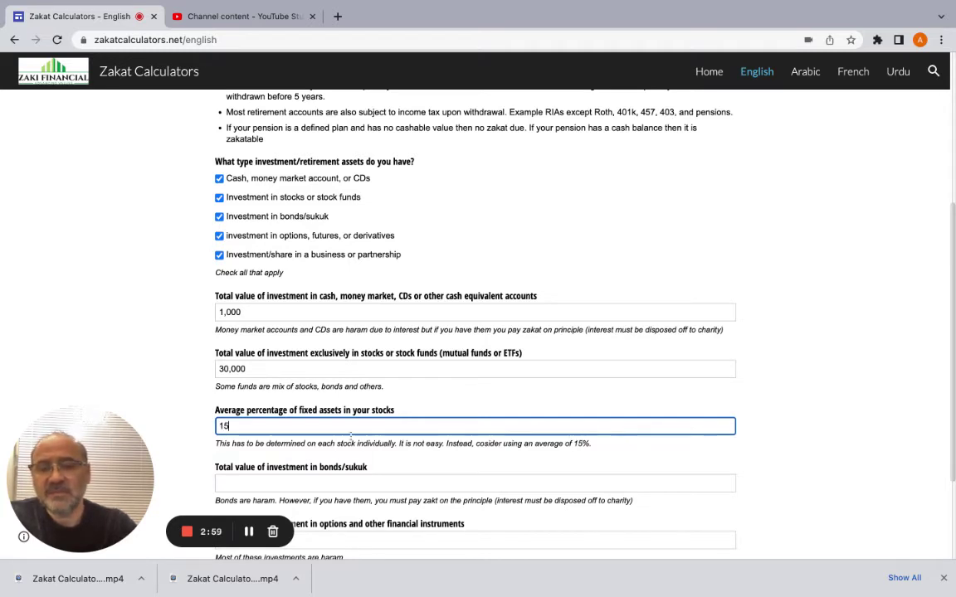
pyautogui.click(357, 446)
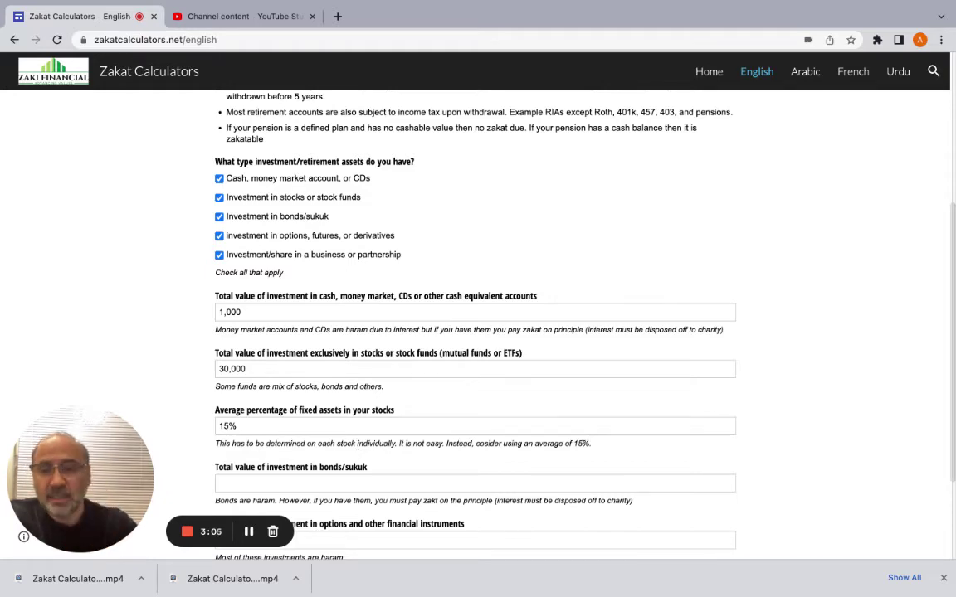
# Enter 10000 as the total investment in bonds/sukuk and 1000 for options and other financial instruments
pyautogui.scroll(-1, 478, 324)
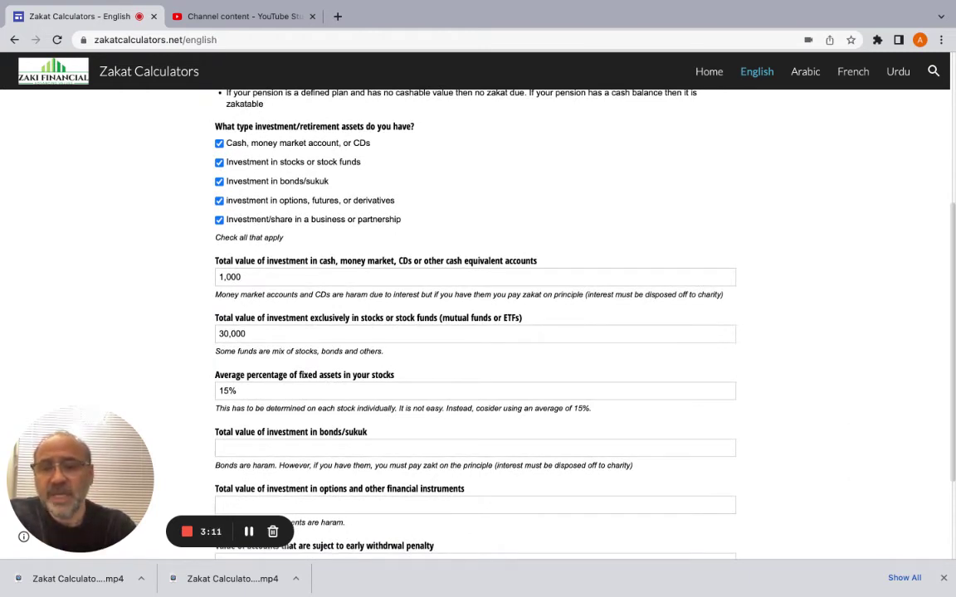
pyautogui.click(332, 449)
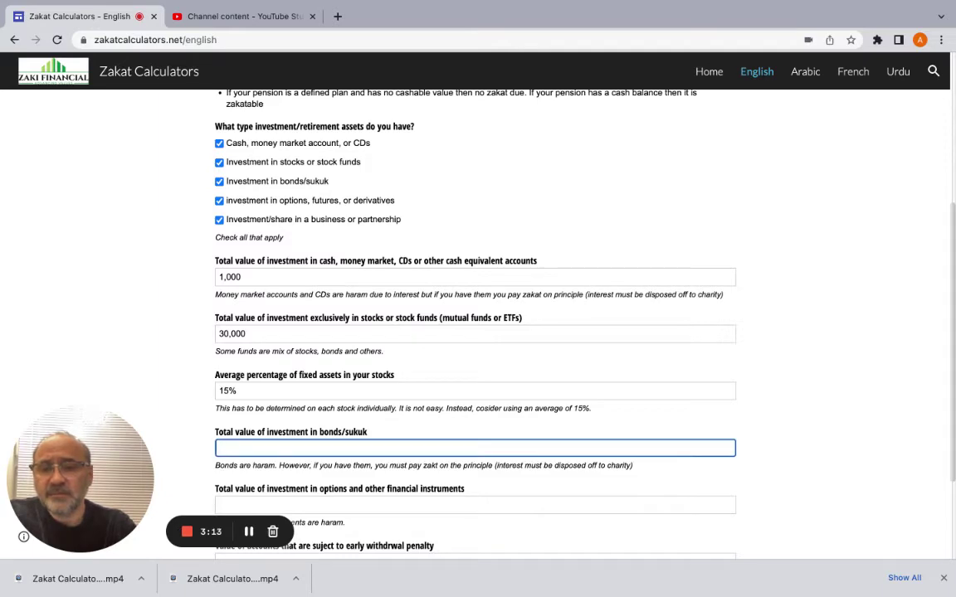
pyautogui.scroll(-1, 475, 332)
pyautogui.scroll(-1, 475, 332)
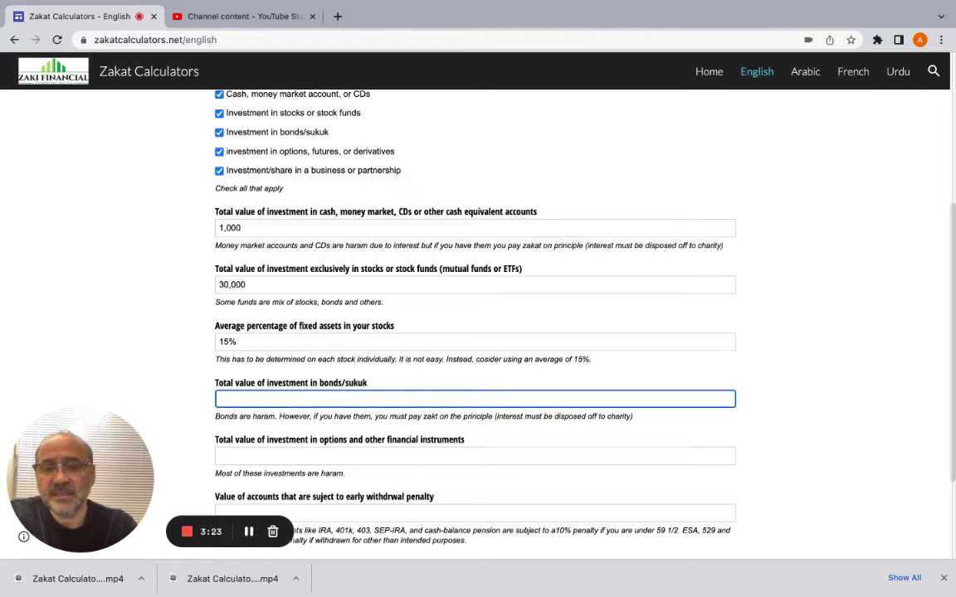
pyautogui.write('10000')
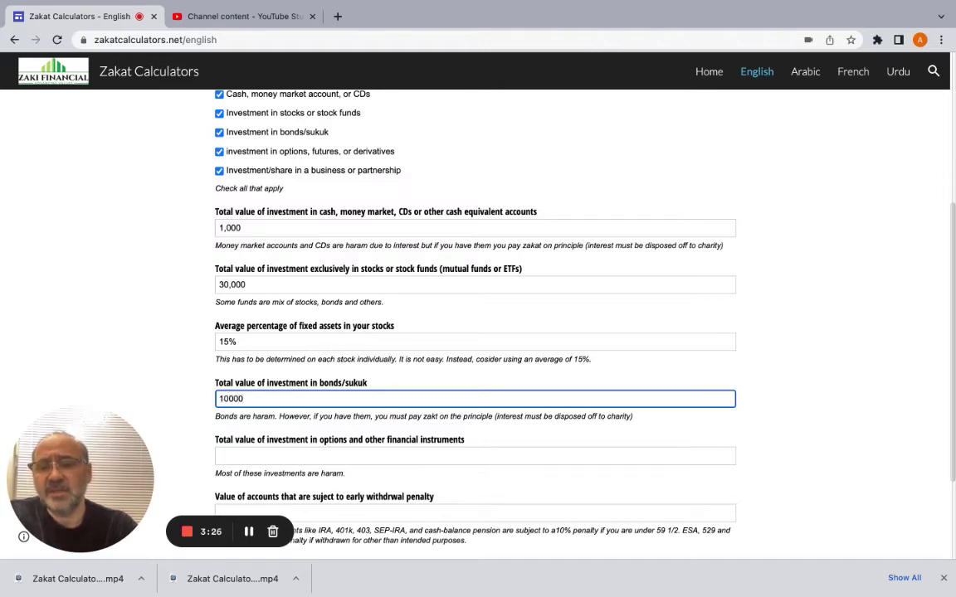
pyautogui.scroll(-1, 200, 433)
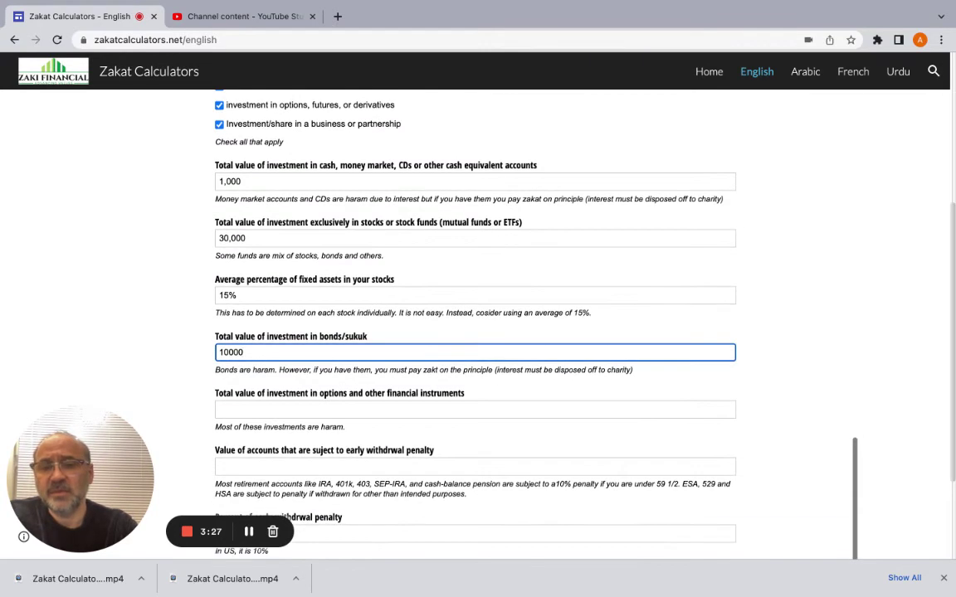
pyautogui.click(233, 412)
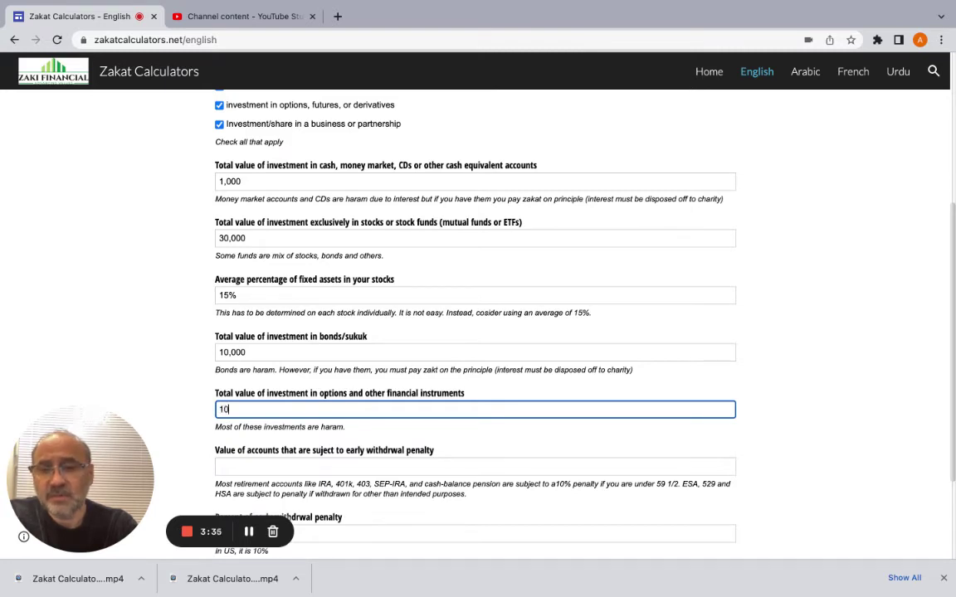
pyautogui.write('00')
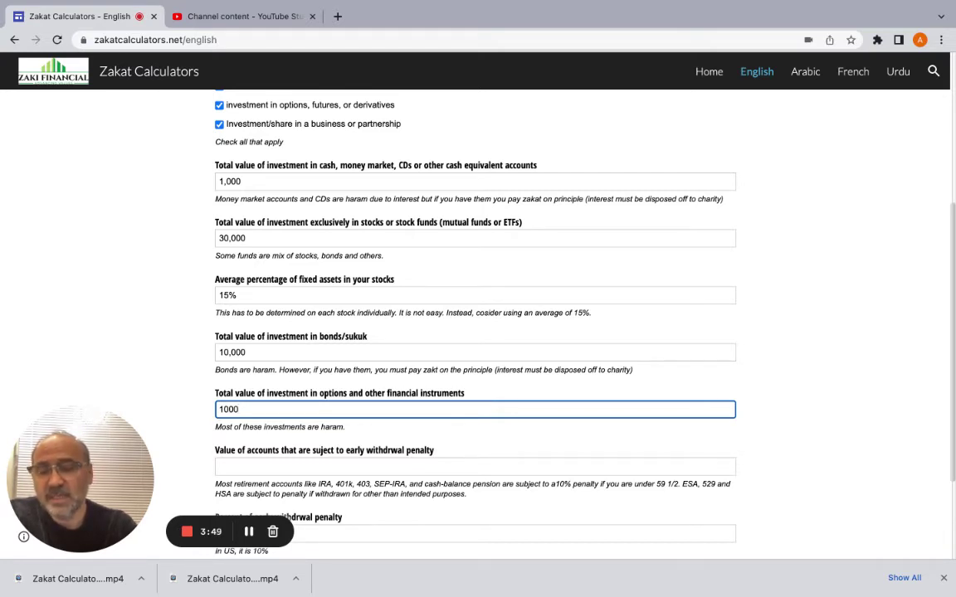
# Set the value of accounts subject to early withdrawal penalty to 20000 and the penalty percentage to 10%
pyautogui.scroll(-1, 243, 446)
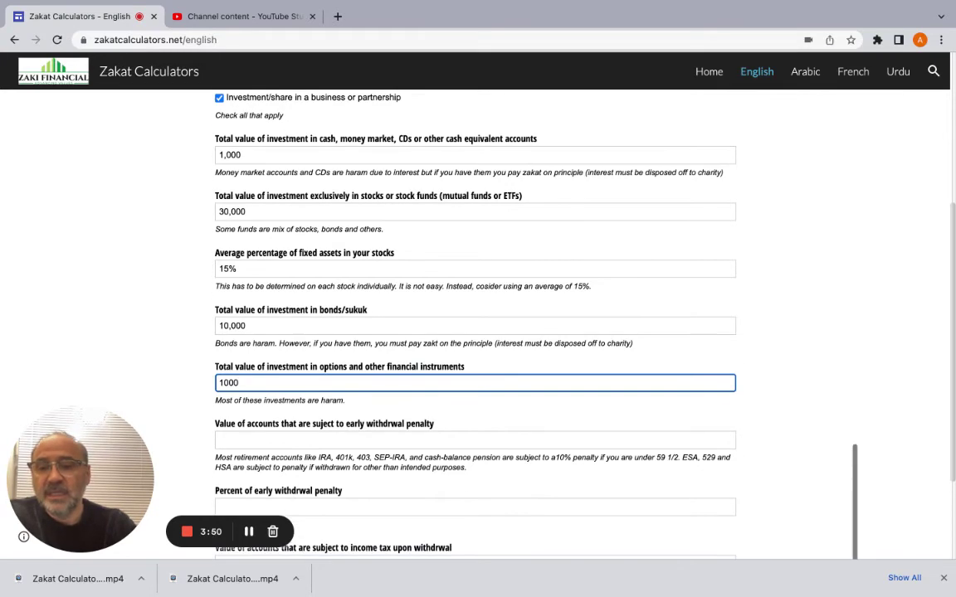
pyautogui.click(243, 440)
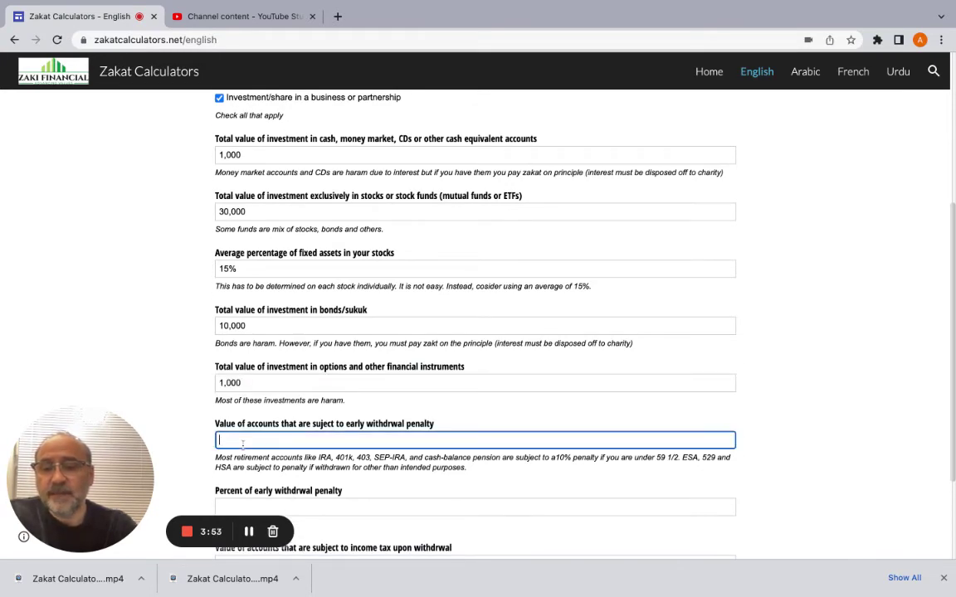
pyautogui.scroll(-2, 243, 444)
pyautogui.scroll(-1, 478, 332)
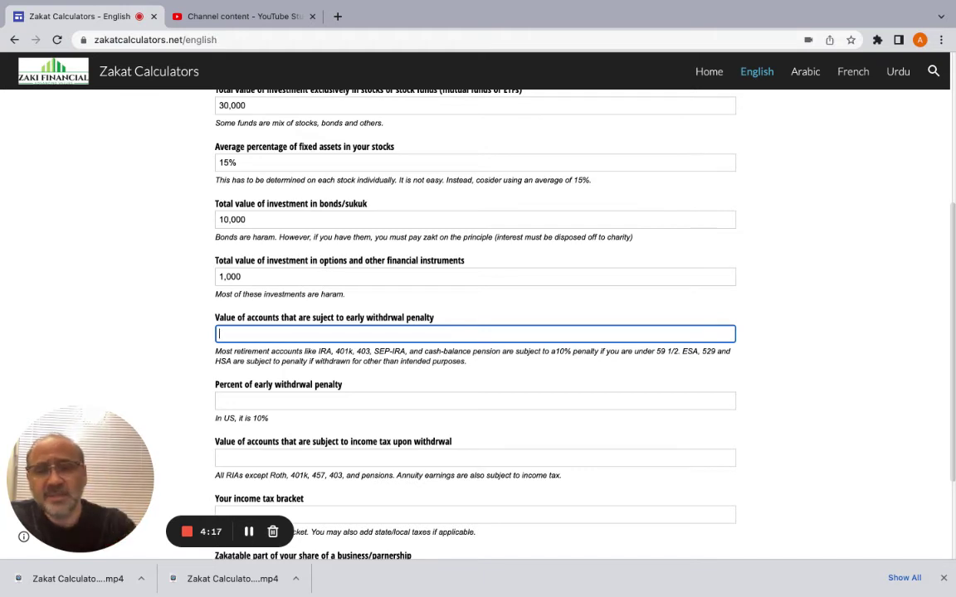
pyautogui.write('20000')
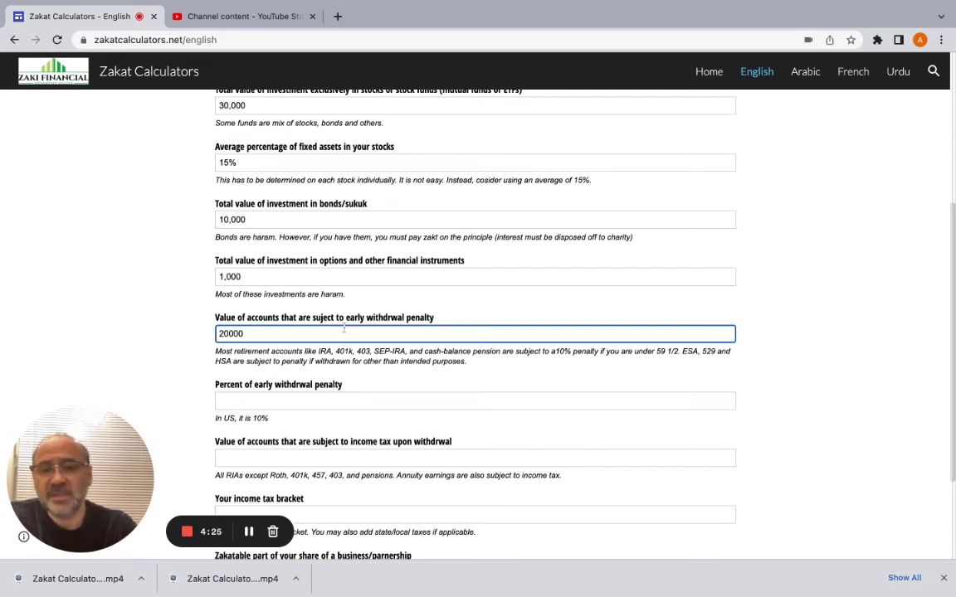
pyautogui.click(386, 369)
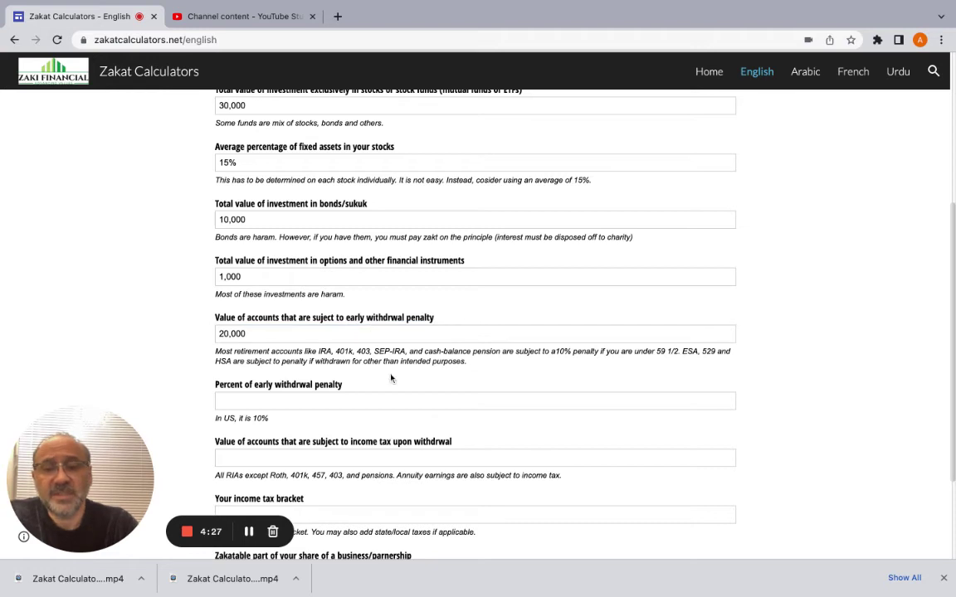
pyautogui.click(376, 401)
pyautogui.write('10')
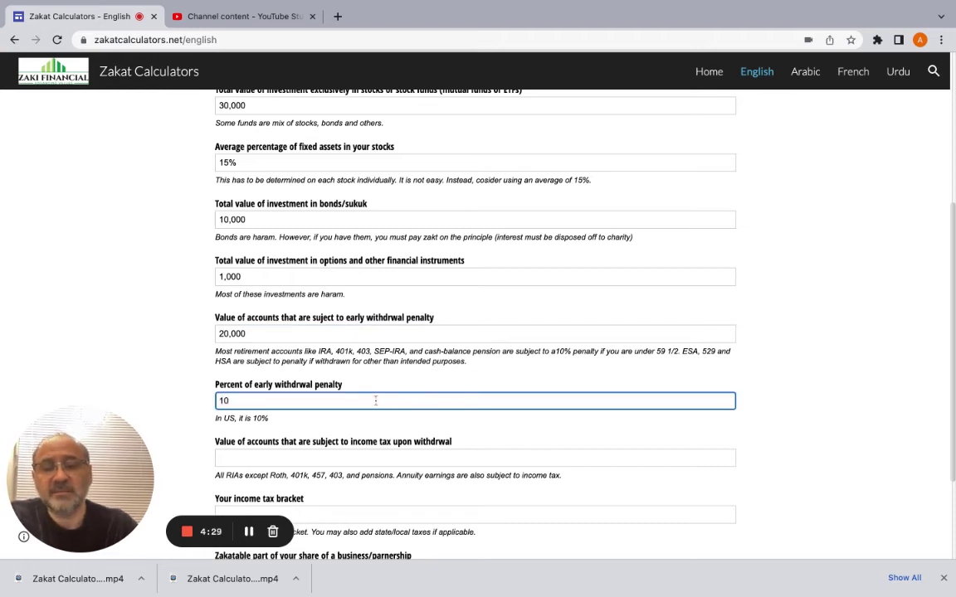
pyautogui.click(415, 390)
# Set the value of accounts subject to income tax upon withdrawal to 20000 and the income tax bracket to 30%
pyautogui.scroll(-1, 414, 390)
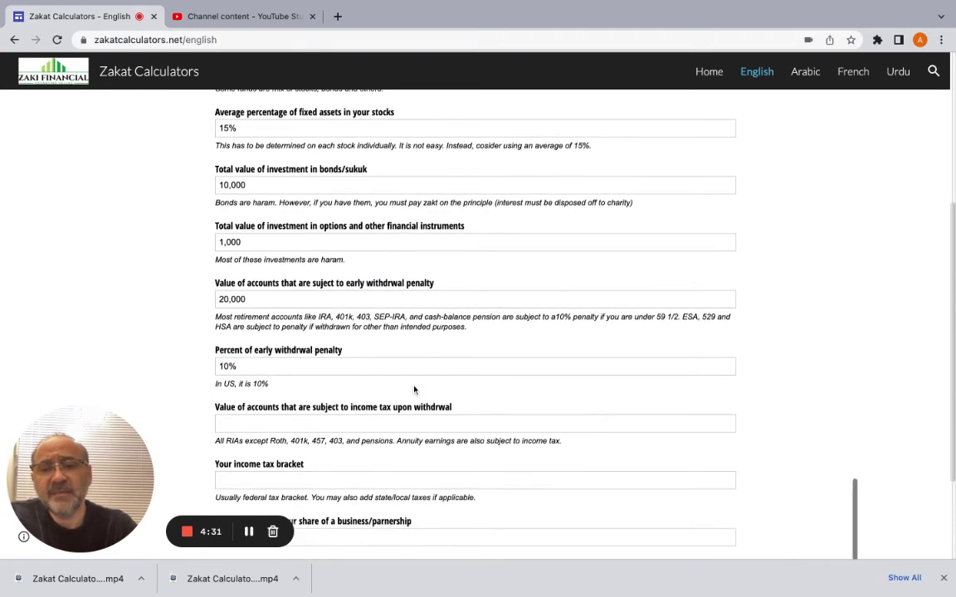
pyautogui.scroll(-1, 414, 390)
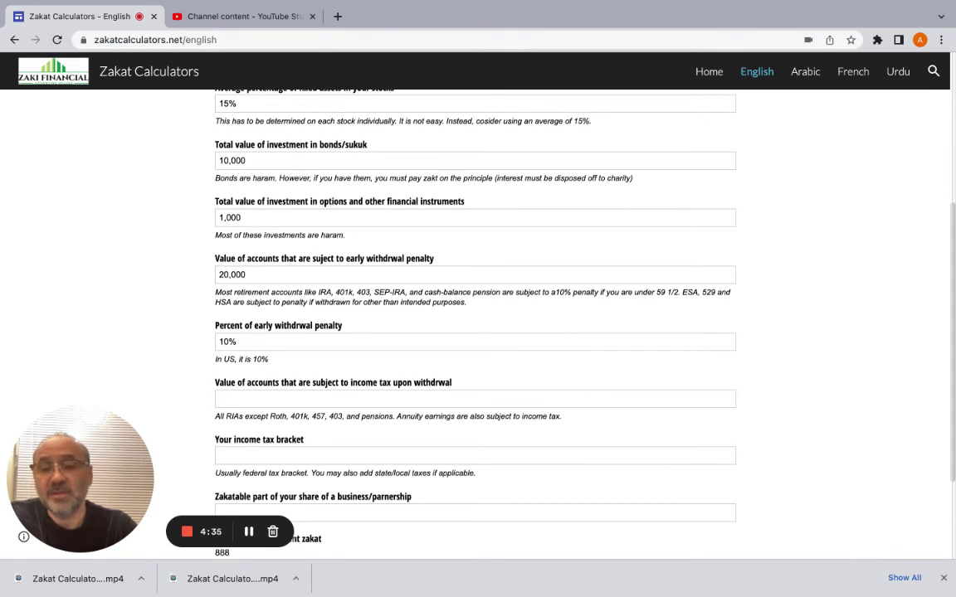
pyautogui.click(410, 399)
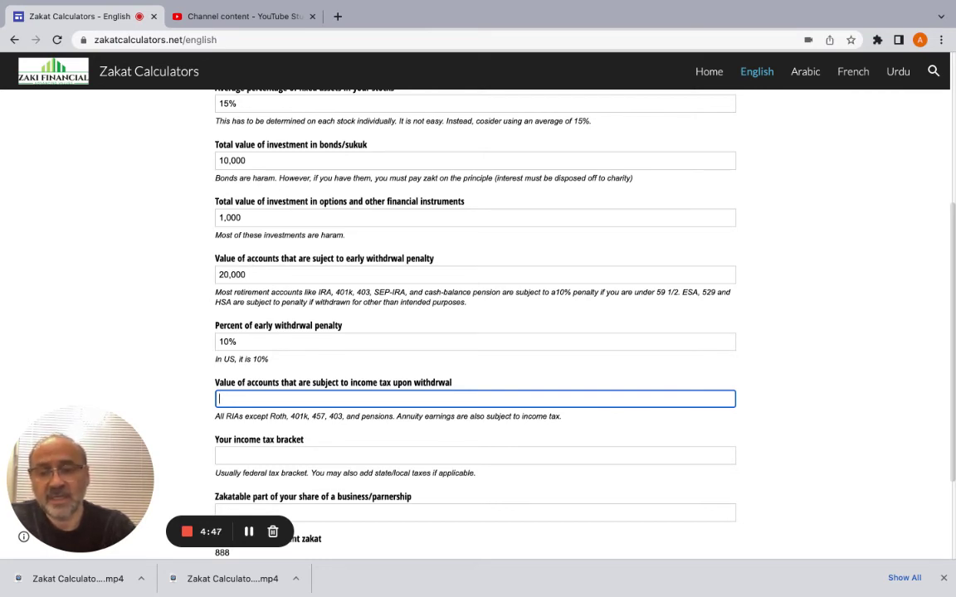
pyautogui.write('20000')
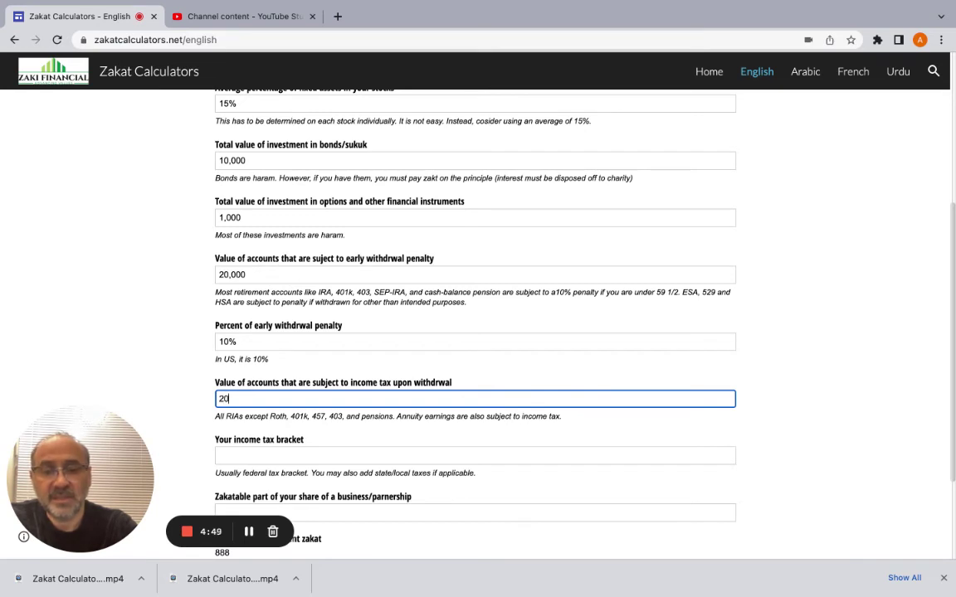
pyautogui.click(421, 455)
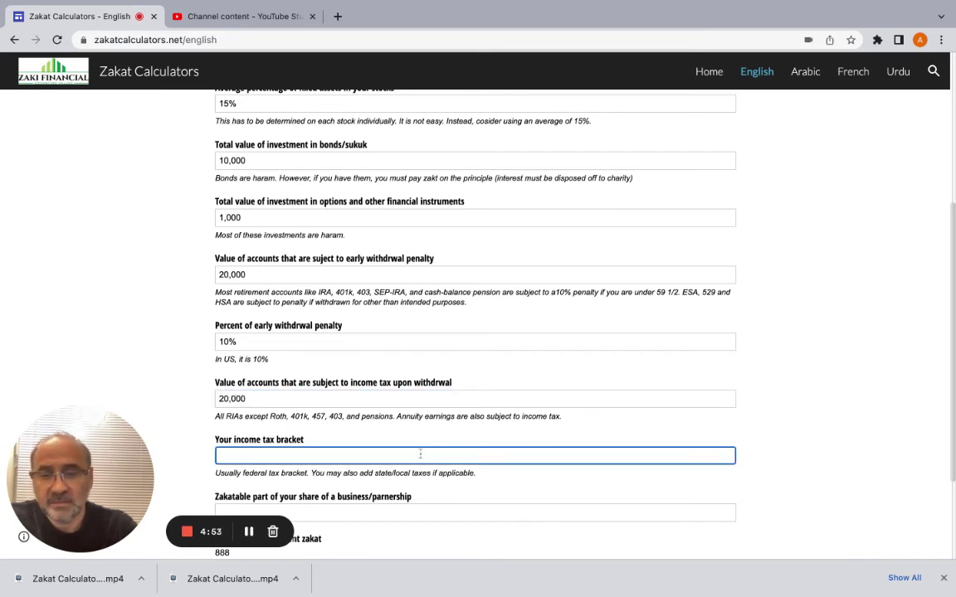
pyautogui.write('30')
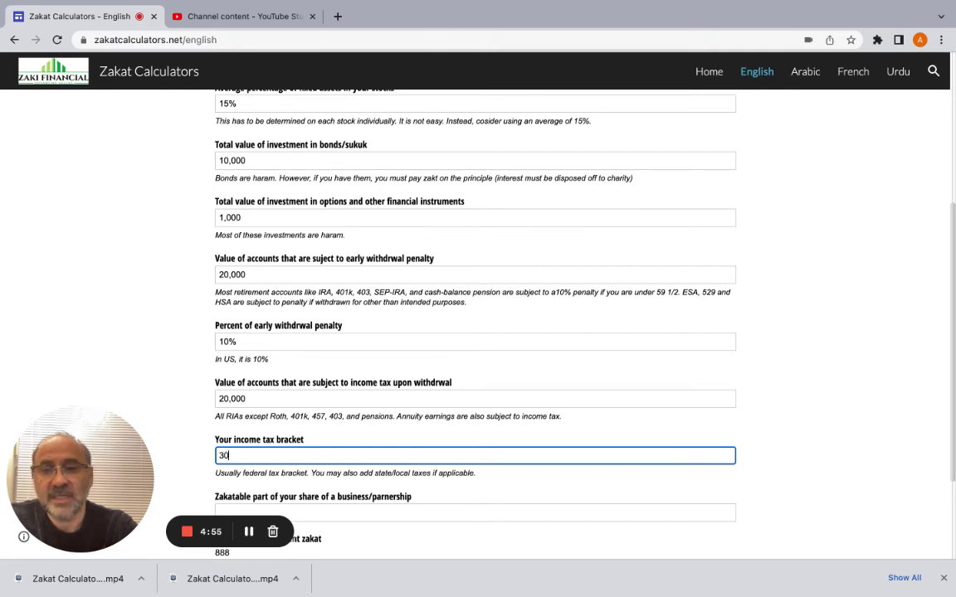
pyautogui.click(437, 442)
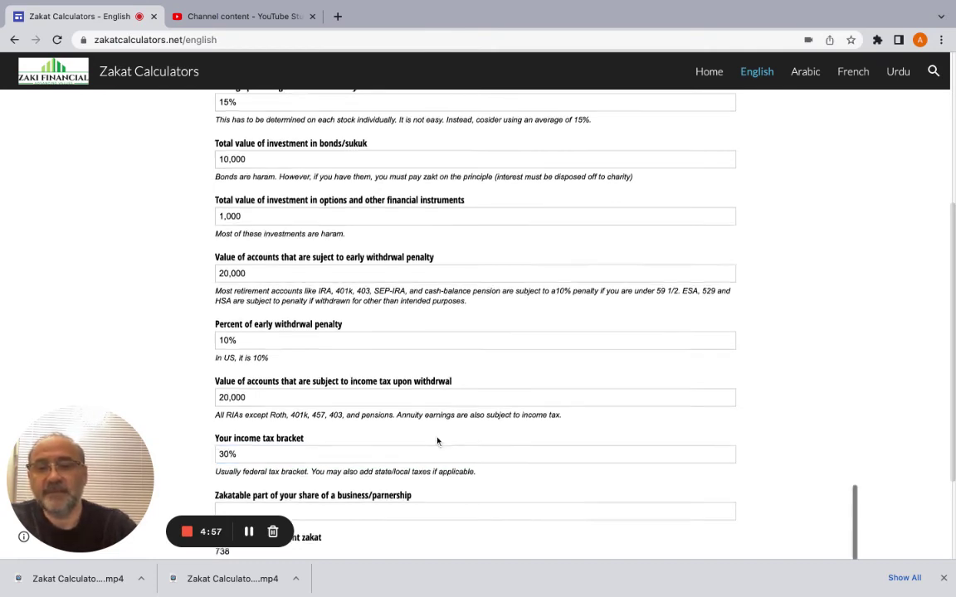
# Set the zakatable part of the share of a business/partnership to 1000 and update the zakat totals
pyautogui.scroll(-2, 437, 441)
pyautogui.click(430, 419)
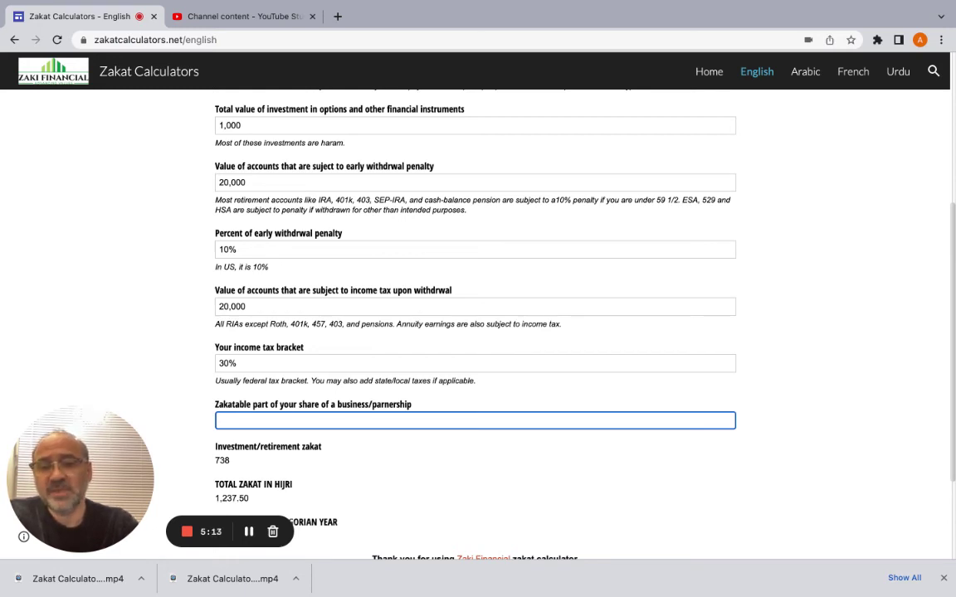
pyautogui.write('1')
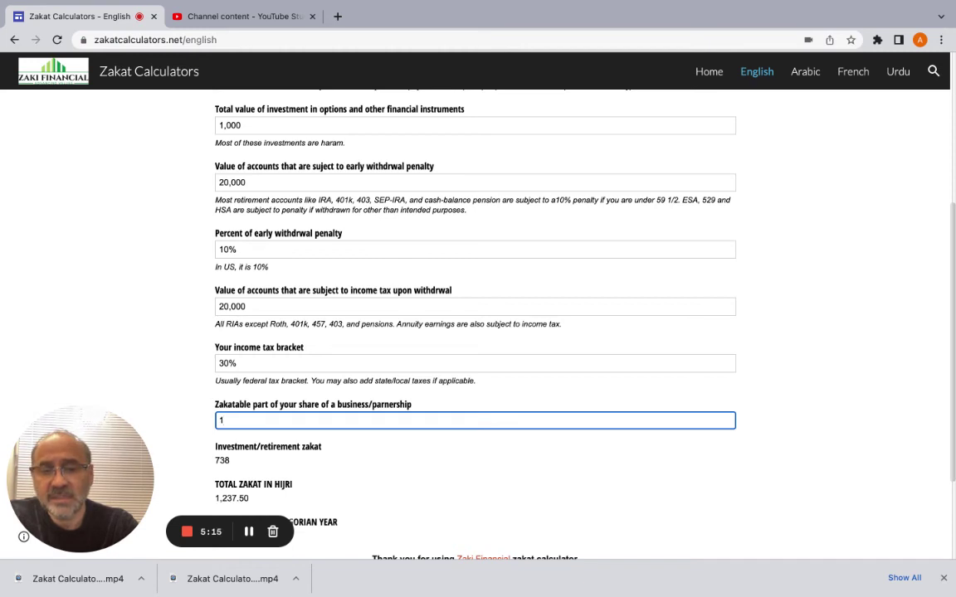
pyautogui.write('000')
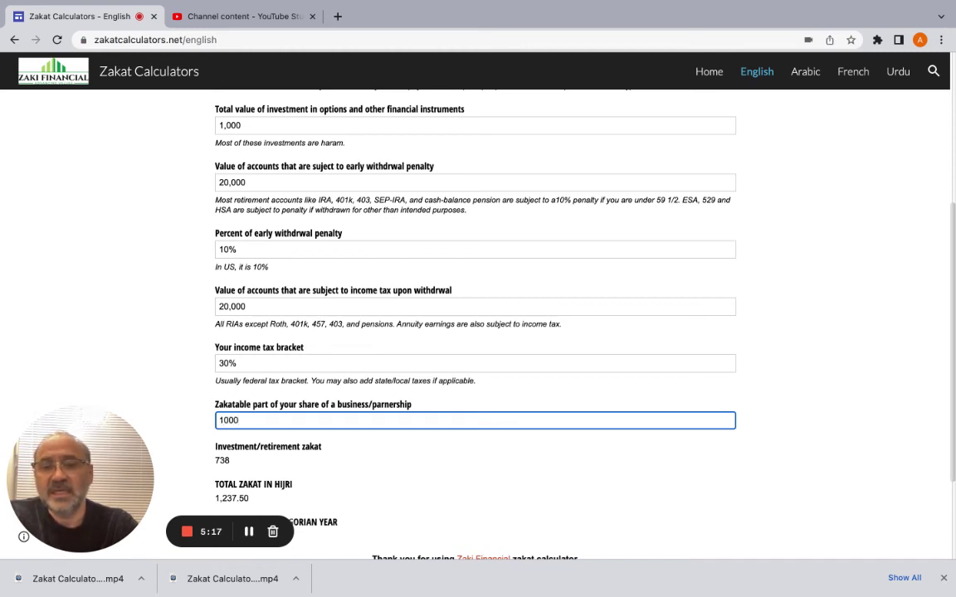
pyautogui.write('0')
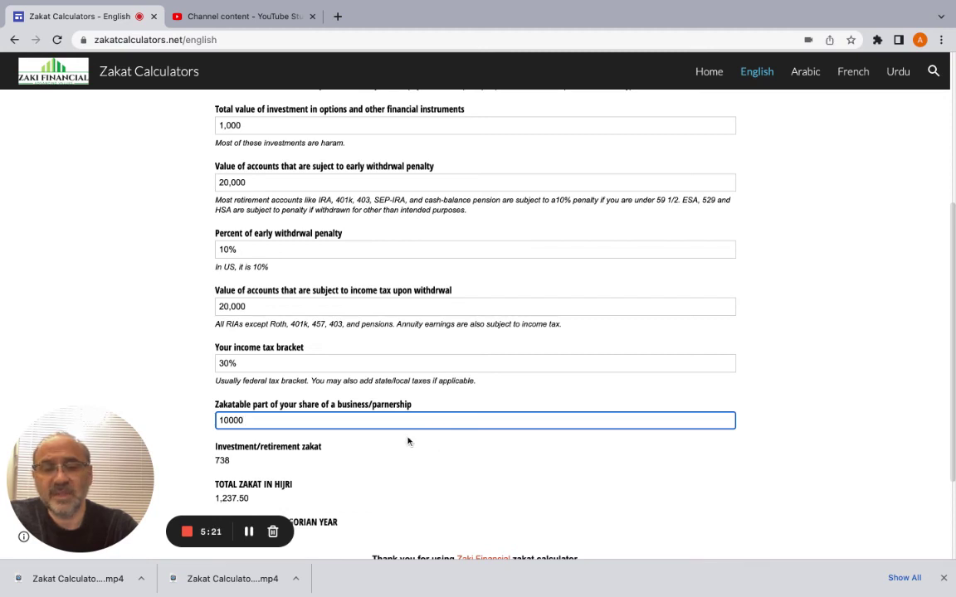
pyautogui.press('BackSpace')
pyautogui.scroll(-1, 408, 441)
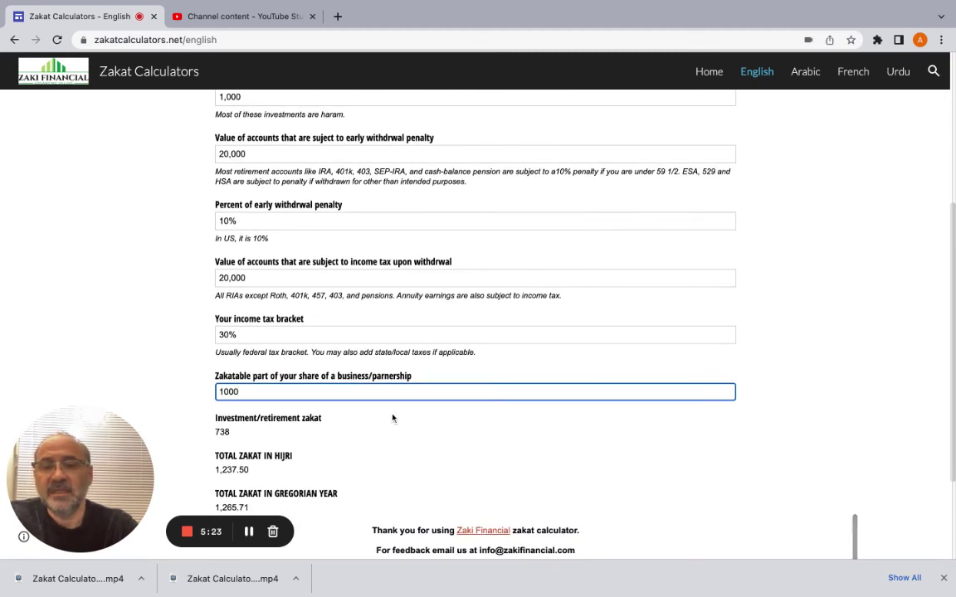
pyautogui.click(393, 418)
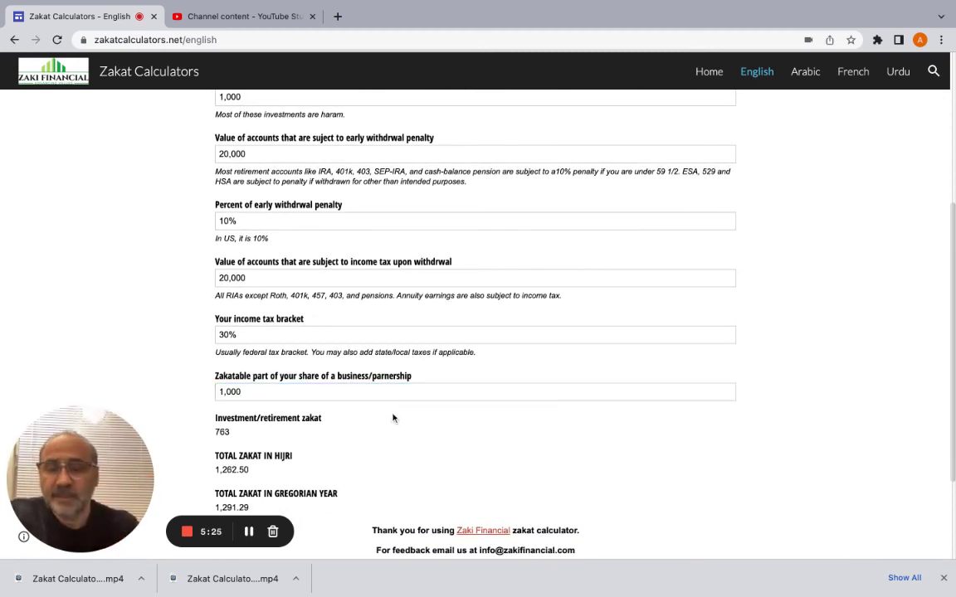
pyautogui.scroll(-1, 267, 399)
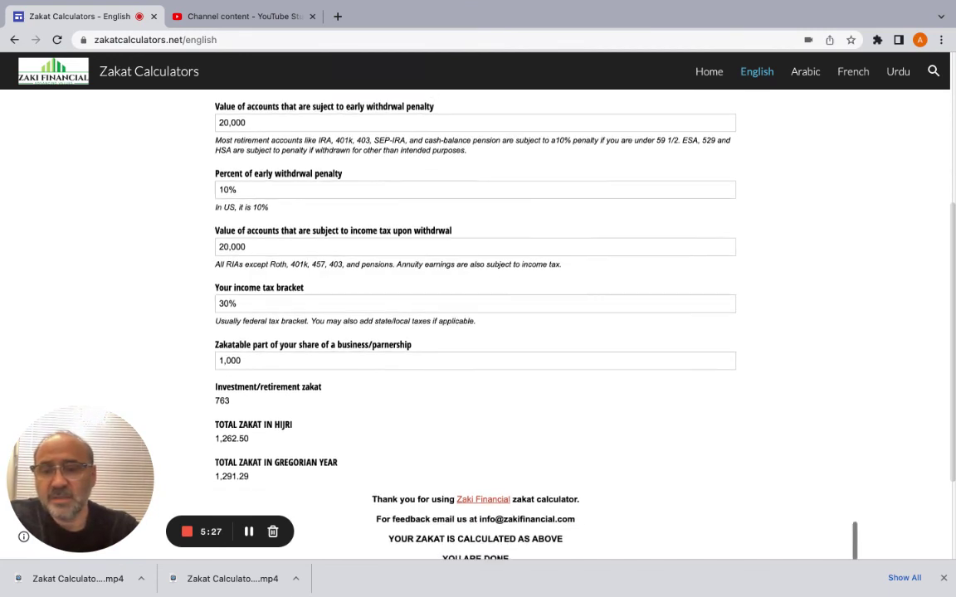